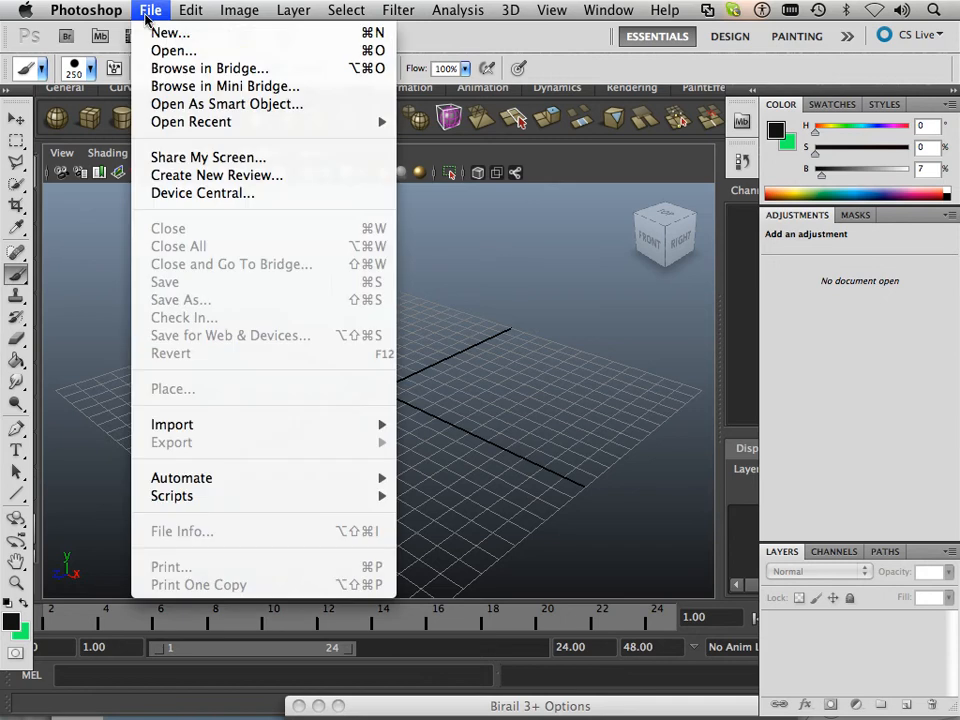
- Create a new white RGB document of 1024 x 1024 pixels at 72 pixels/inch
{"action": "key", "text": "Escape"}
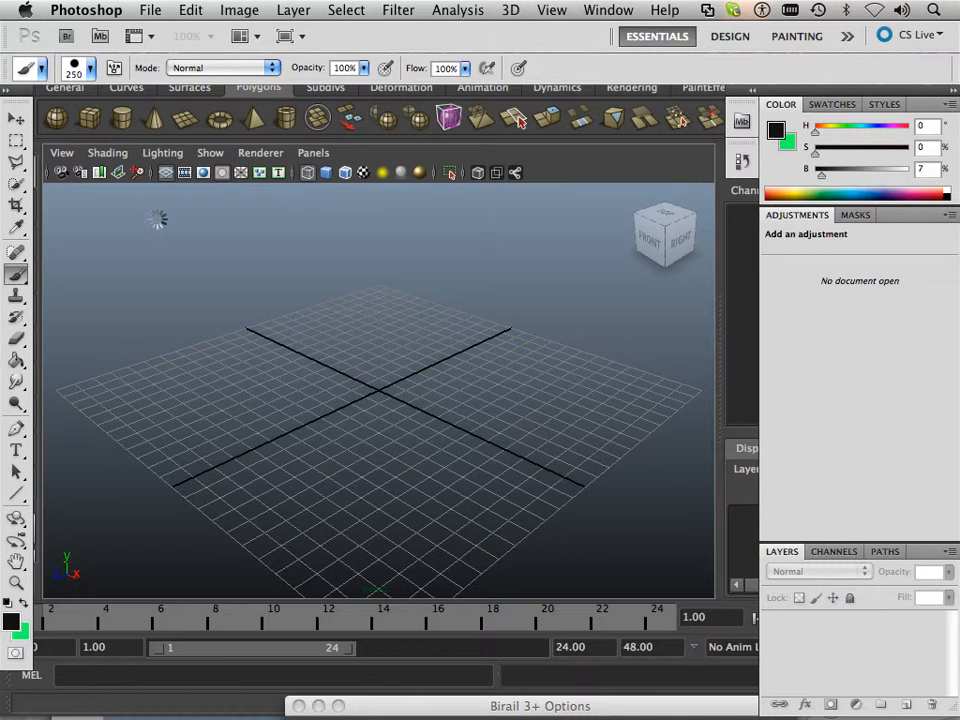
{"action": "key", "text": "super+n"}
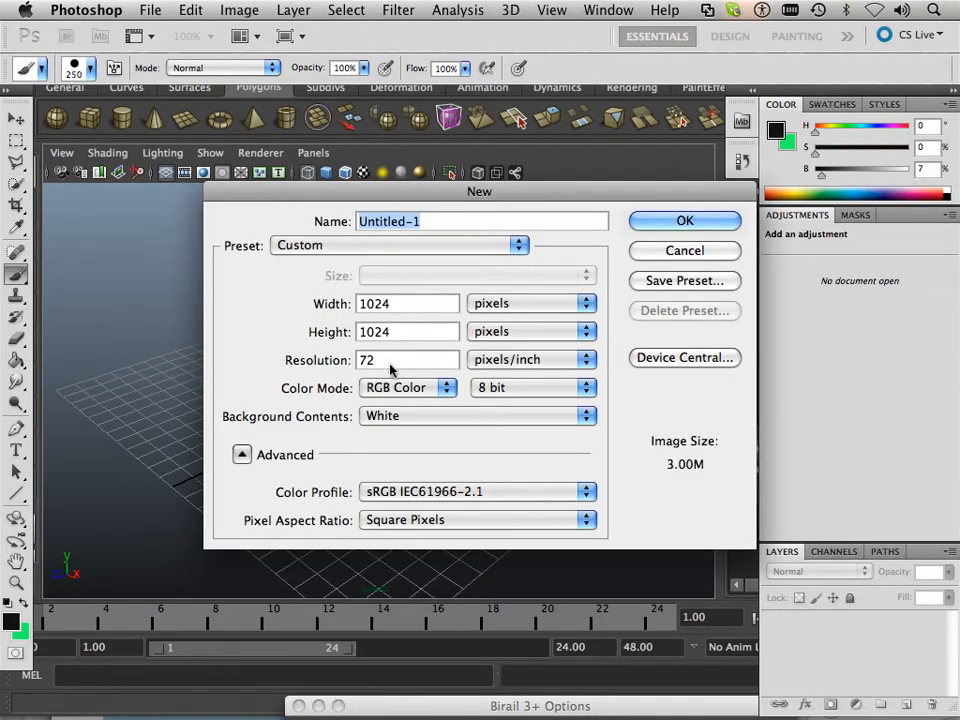
{"action": "left_click", "coordinate": [692, 224]}
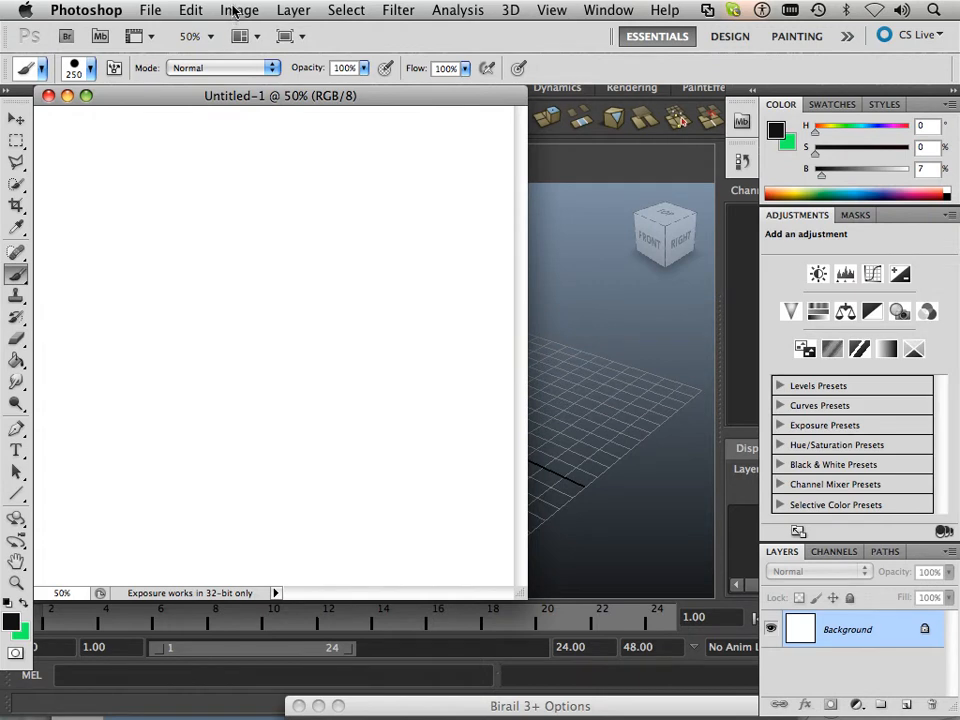
- Check the new document's pixel dimensions and resolution in Image Size without changing them
{"action": "left_click", "coordinate": [236, 10]}
{"action": "left_click", "coordinate": [234, 10]}
{"action": "left_click", "coordinate": [233, 10]}
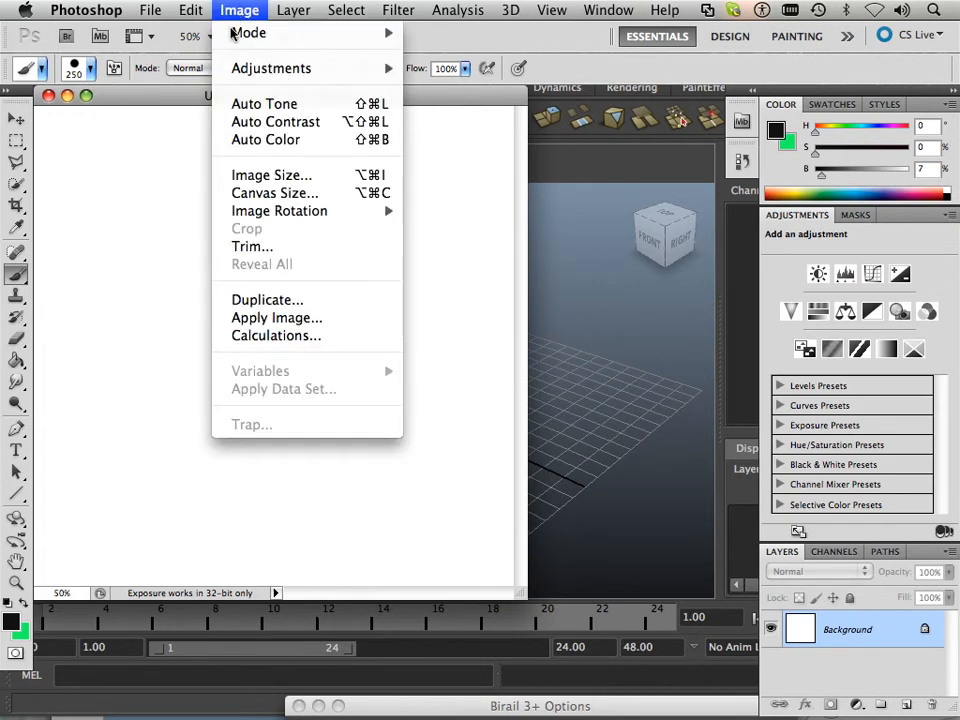
{"action": "left_click", "coordinate": [257, 177]}
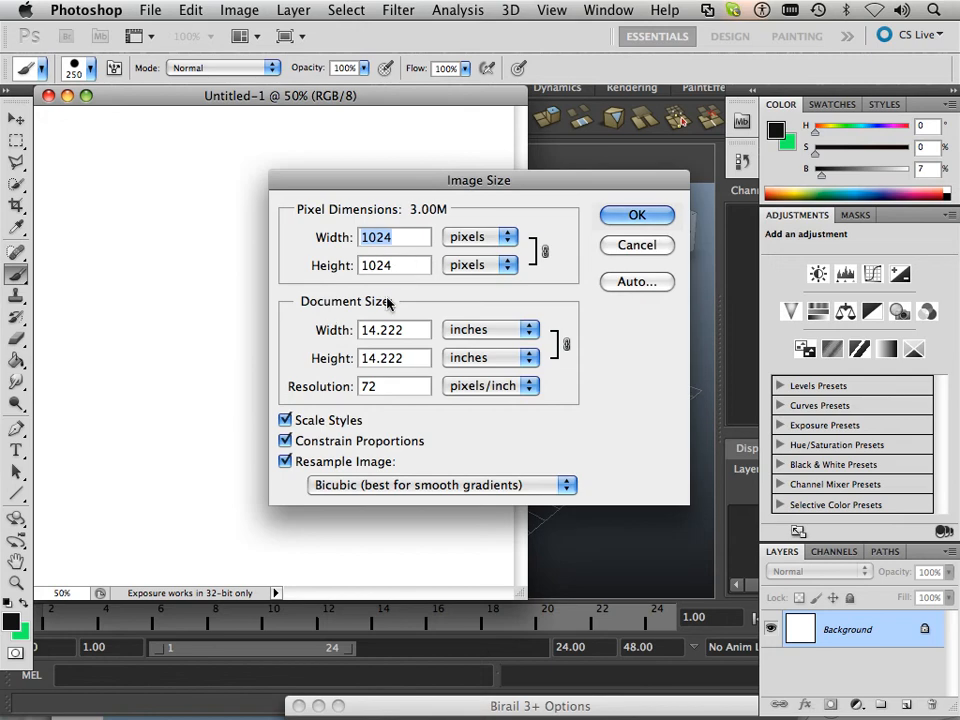
{"action": "left_click", "coordinate": [625, 246]}
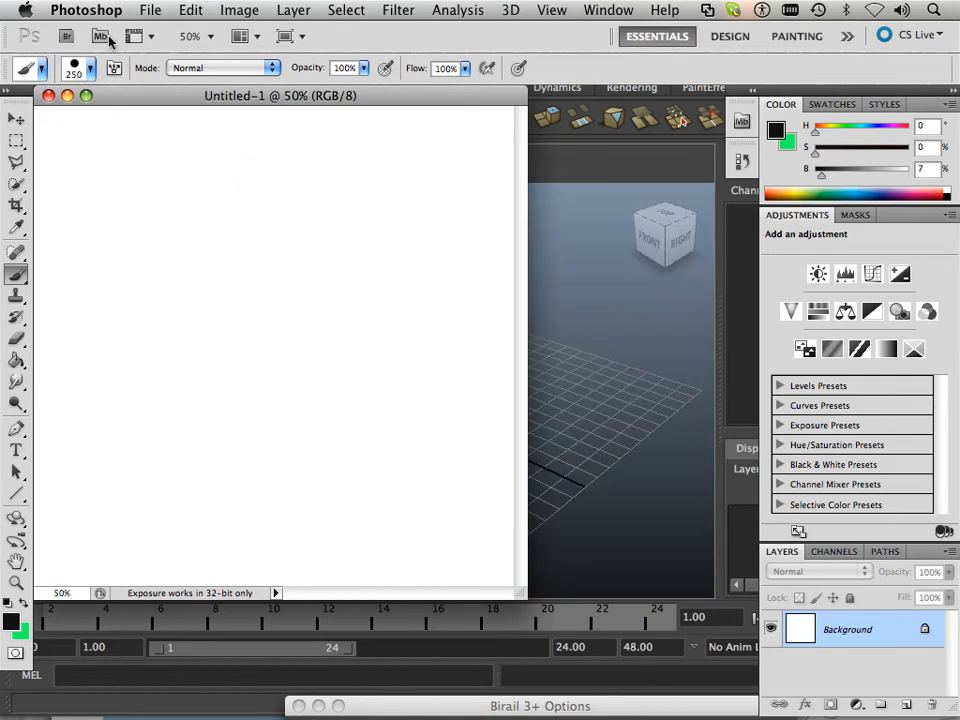
- Create a second white 1024 x 1024 pixel RGB document at 72 pixels/inch and enlarge its window around the canvas
{"action": "left_click", "coordinate": [152, 10]}
{"action": "left_click", "coordinate": [165, 31]}
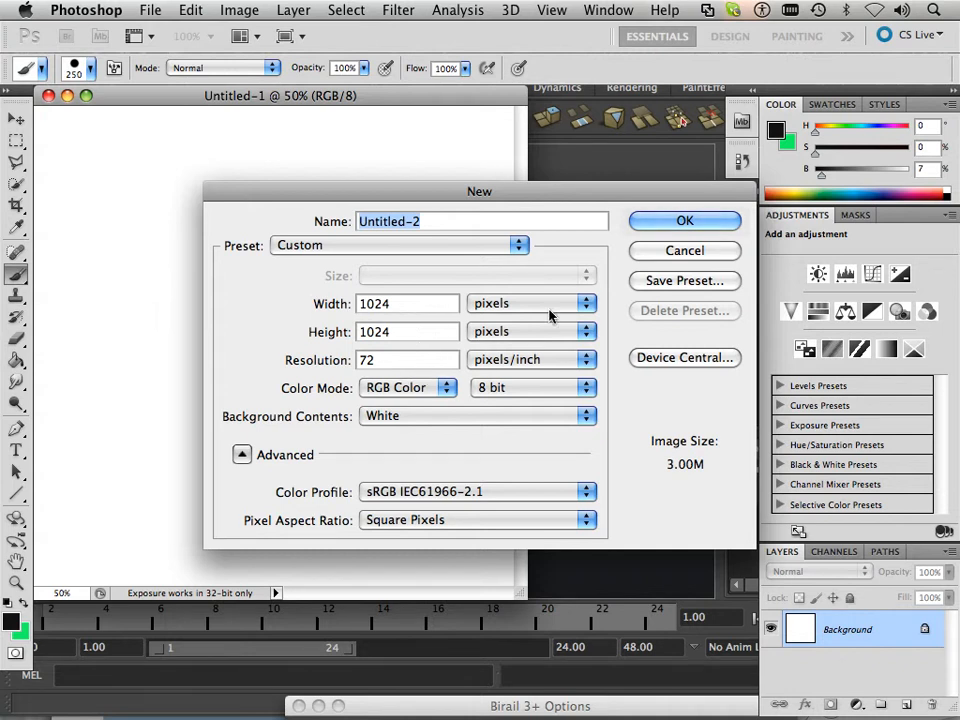
{"action": "left_click", "coordinate": [657, 224]}
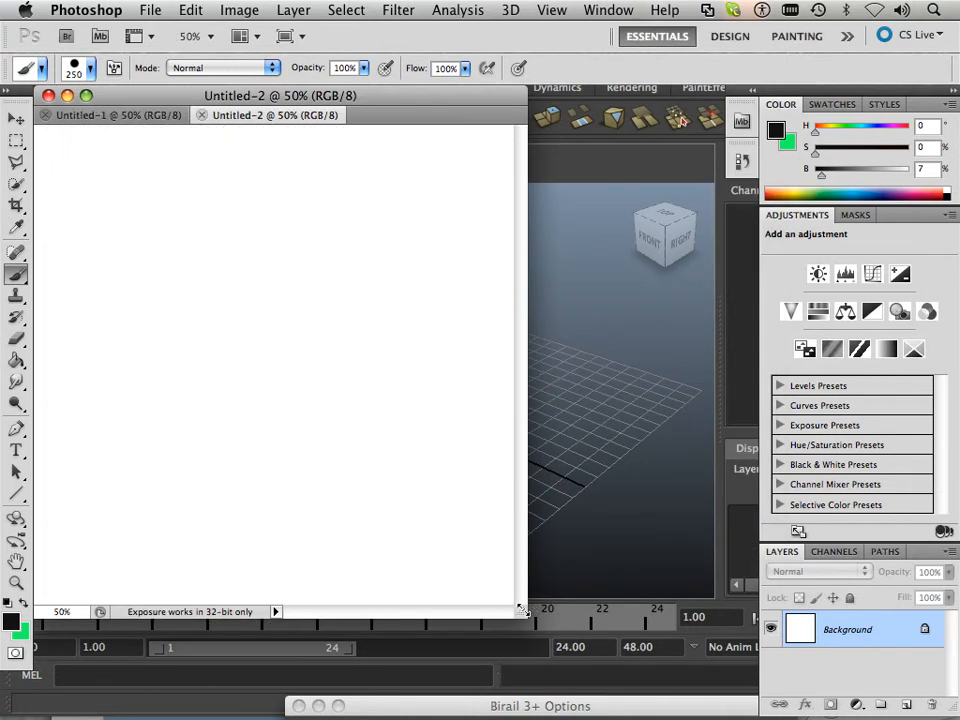
{"action": "left_click_drag", "start_coordinate": [519, 612], "coordinate": [860, 706]}
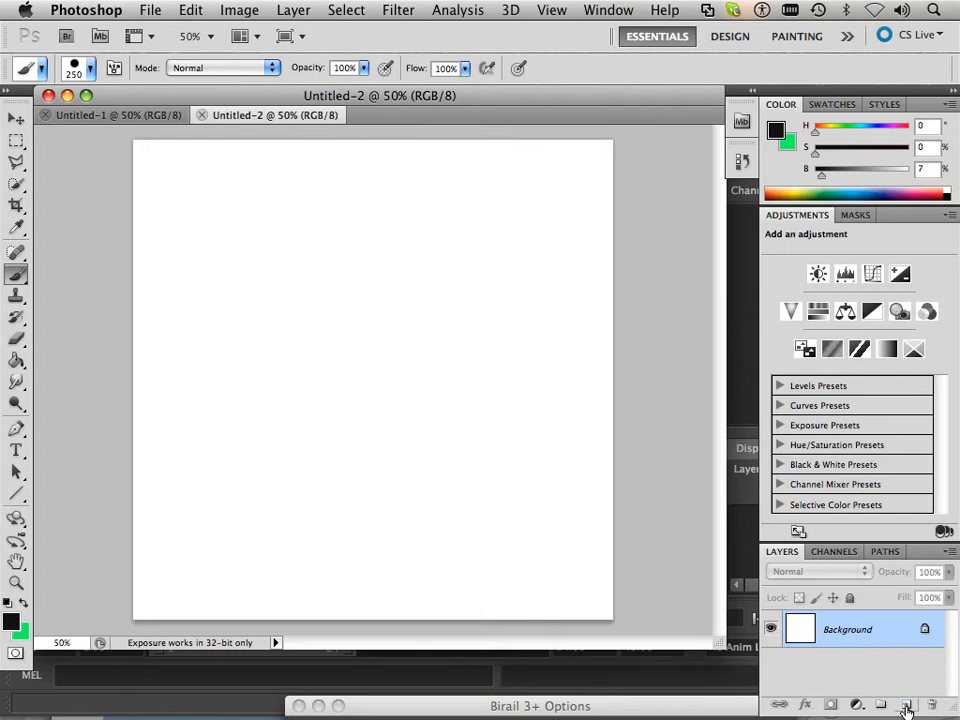
- Add a new layer, fill it with the near-black foreground colour and lower its opacity to 44%
{"action": "left_click", "coordinate": [906, 705]}
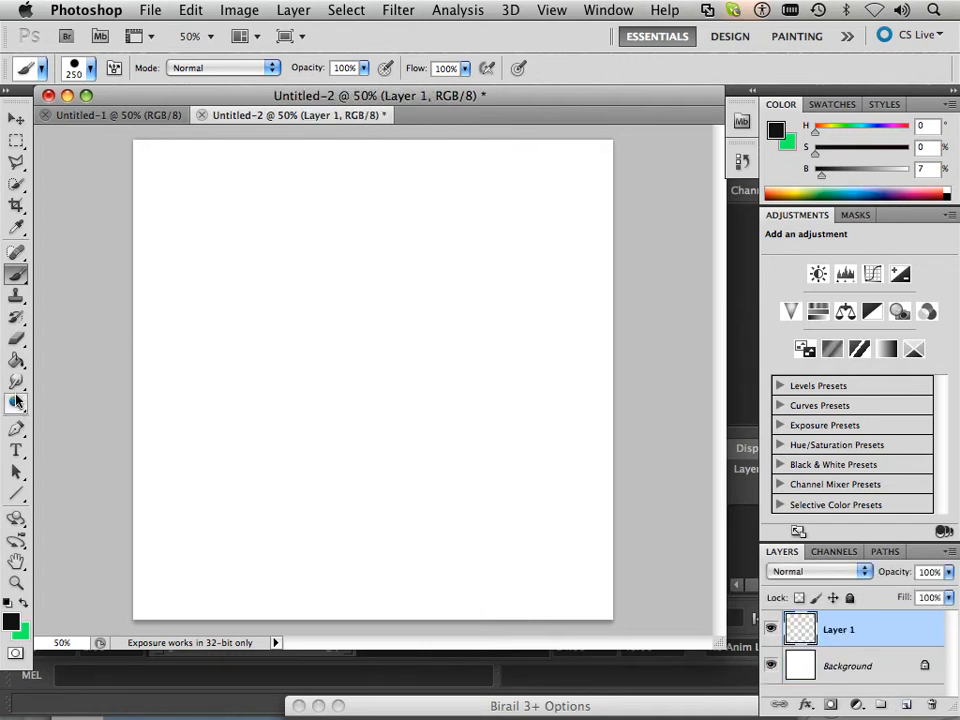
{"action": "left_click", "coordinate": [16, 360]}
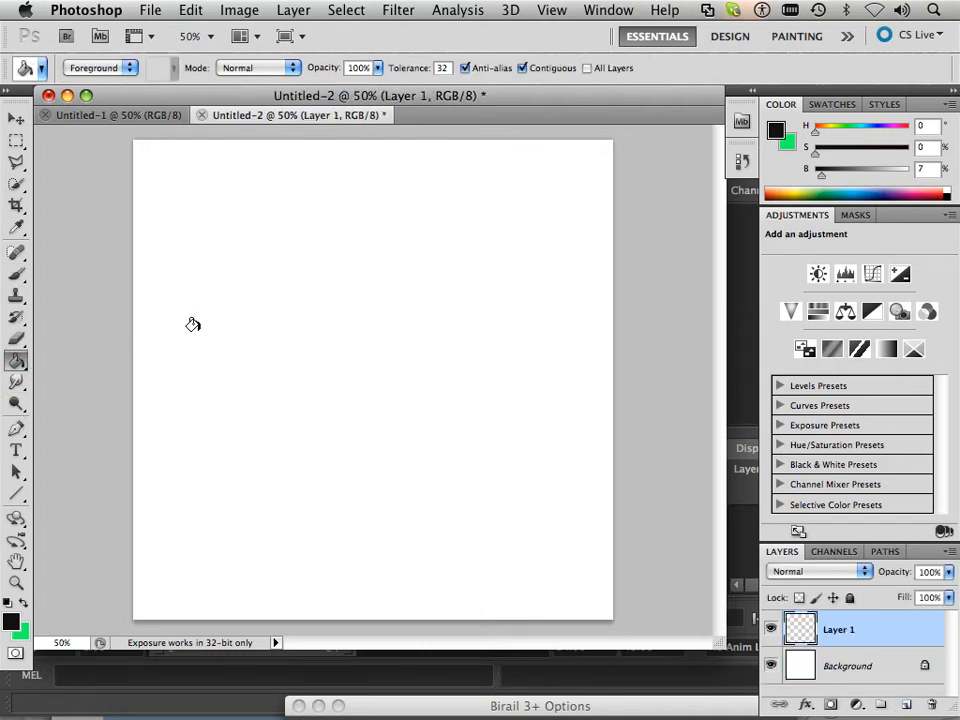
{"action": "left_click", "coordinate": [193, 325]}
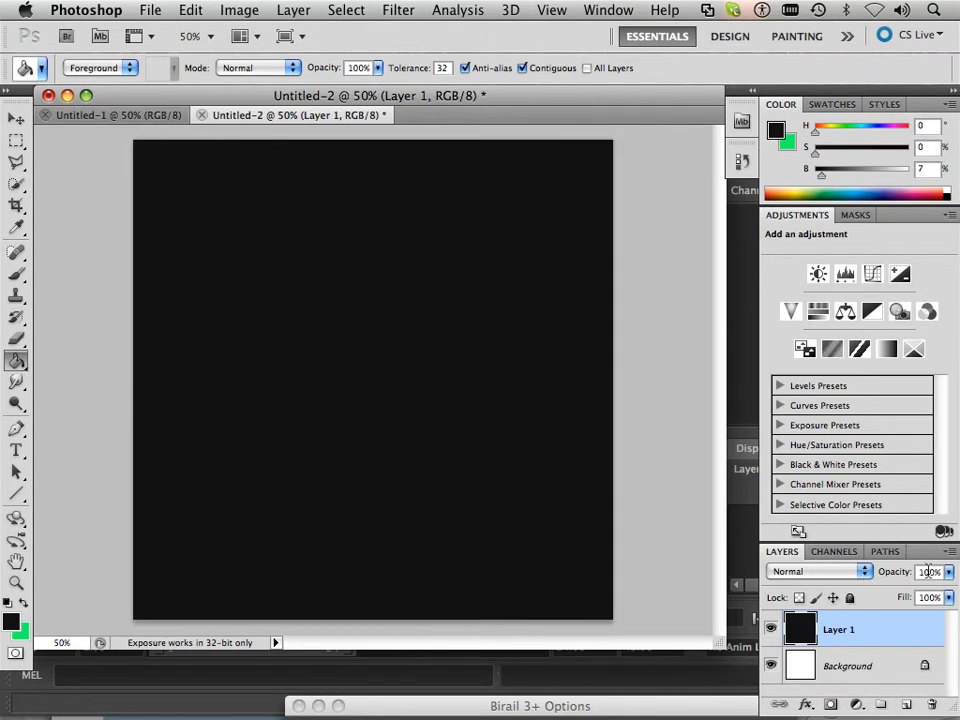
{"action": "left_click_drag", "start_coordinate": [949, 579], "coordinate": [891, 598]}
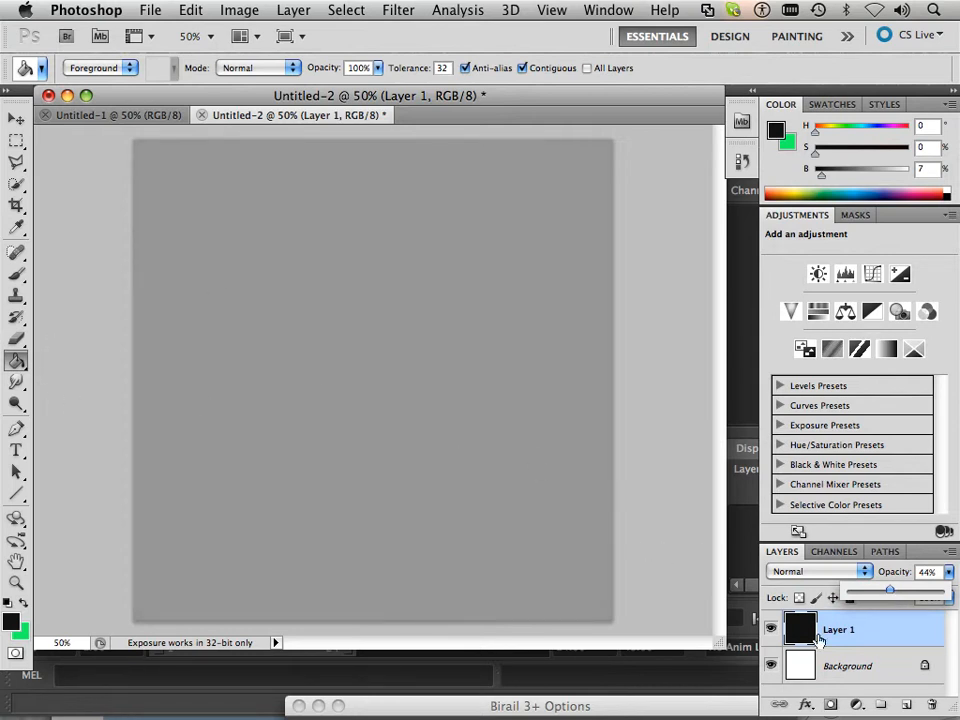
- Add another layer and draw an 18 px horizontal Line in Fill pixels mode across the middle of the canvas
{"action": "left_click", "coordinate": [906, 704]}
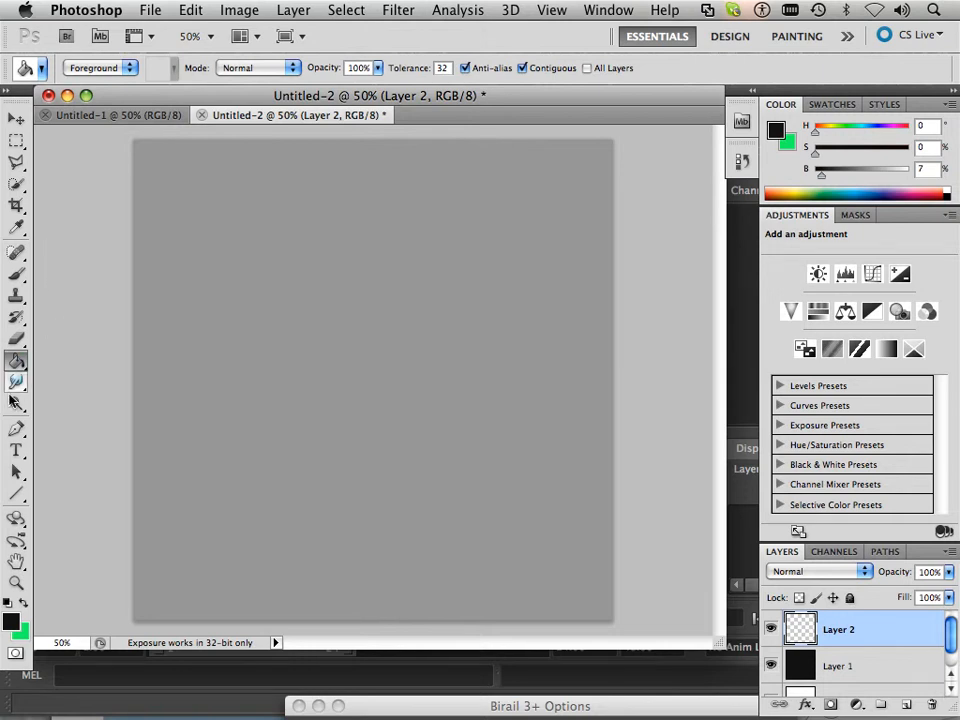
{"action": "left_click", "coordinate": [19, 497]}
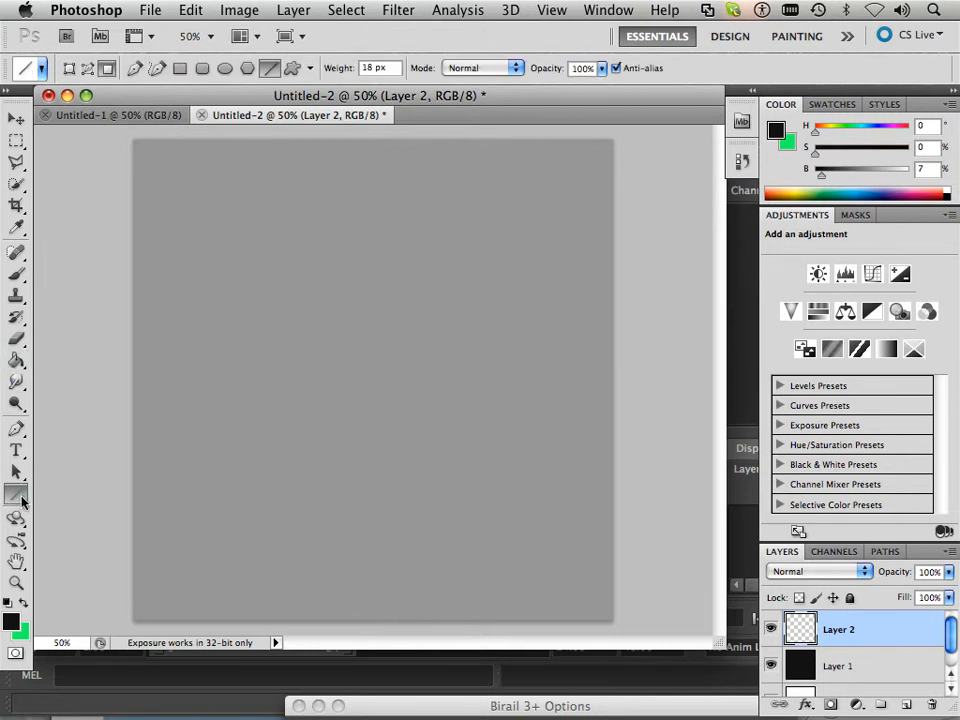
{"action": "left_click", "coordinate": [107, 70]}
{"action": "left_click_drag", "start_coordinate": [199, 365], "coordinate": [519, 435]}
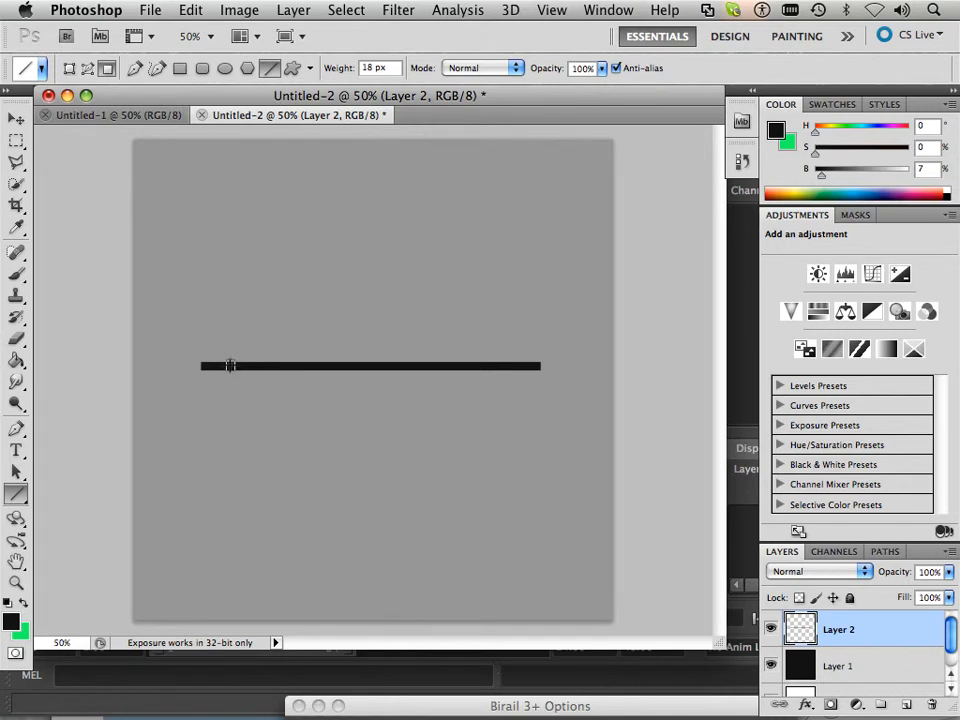
- Block in a solid front handguard with a lower front corner around the line's left part using thick Line strokes
{"action": "mouse_move", "coordinate": [232, 361]}
{"action": "left_mouse_down"}
{"action": "mouse_move", "coordinate": [320, 353]}
{"action": "mouse_move", "coordinate": [214, 364]}
{"action": "mouse_move", "coordinate": [312, 352]}
{"action": "mouse_move", "coordinate": [312, 385]}
{"action": "left_mouse_up"}
{"action": "left_click_drag", "start_coordinate": [232, 383], "coordinate": [316, 381]}
{"action": "left_click_drag", "start_coordinate": [235, 372], "coordinate": [234, 362]}
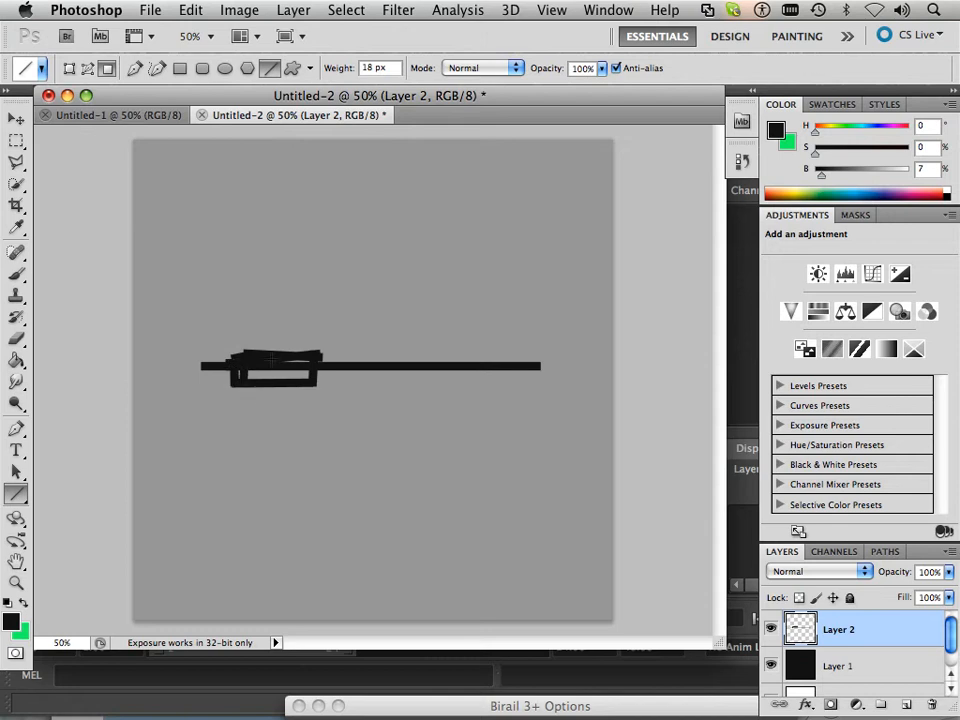
{"action": "mouse_move", "coordinate": [306, 383]}
{"action": "left_mouse_down"}
{"action": "mouse_move", "coordinate": [242, 376]}
{"action": "mouse_move", "coordinate": [255, 368]}
{"action": "left_mouse_up"}
{"action": "mouse_move", "coordinate": [245, 348]}
{"action": "left_mouse_down"}
{"action": "mouse_move", "coordinate": [219, 400]}
{"action": "mouse_move", "coordinate": [229, 407]}
{"action": "mouse_move", "coordinate": [254, 380]}
{"action": "left_mouse_up"}
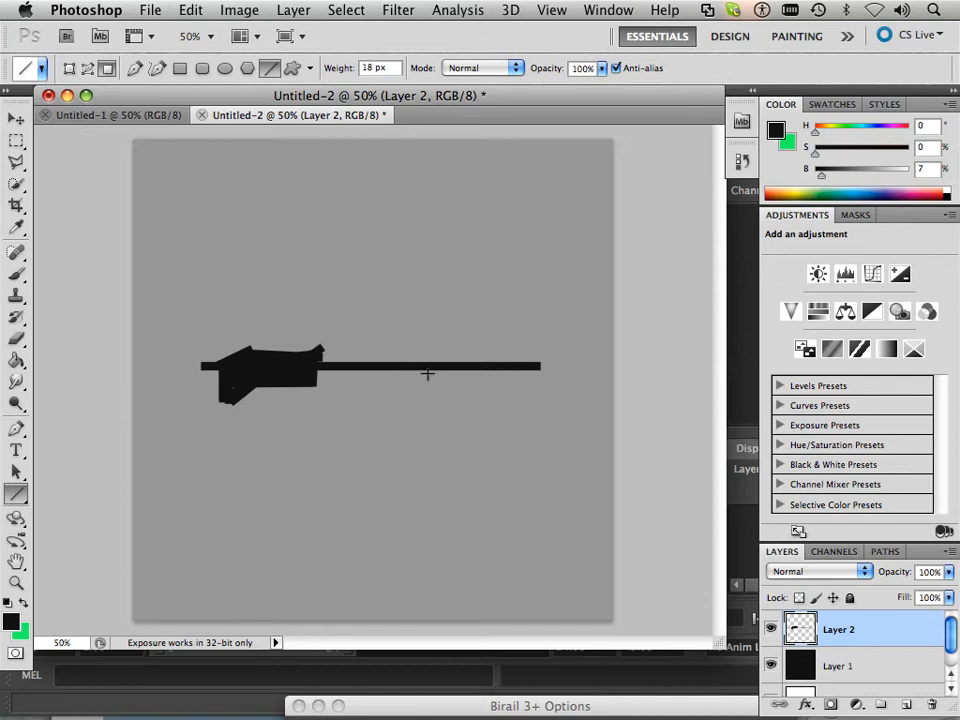
- Block in the gun's main body behind the handguard as a solid shape that deepens toward the rear
{"action": "mouse_move", "coordinate": [441, 350]}
{"action": "left_mouse_down"}
{"action": "mouse_move", "coordinate": [436, 431]}
{"action": "mouse_move", "coordinate": [397, 406]}
{"action": "left_mouse_up"}
{"action": "mouse_move", "coordinate": [394, 401]}
{"action": "left_mouse_down"}
{"action": "mouse_move", "coordinate": [424, 382]}
{"action": "mouse_move", "coordinate": [350, 394]}
{"action": "mouse_move", "coordinate": [316, 384]}
{"action": "left_mouse_up"}
{"action": "mouse_move", "coordinate": [328, 366]}
{"action": "left_mouse_down"}
{"action": "mouse_move", "coordinate": [363, 380]}
{"action": "mouse_move", "coordinate": [318, 375]}
{"action": "left_mouse_up"}
{"action": "left_click_drag", "start_coordinate": [401, 363], "coordinate": [393, 392]}
{"action": "left_click_drag", "start_coordinate": [369, 398], "coordinate": [305, 371]}
{"action": "left_click_drag", "start_coordinate": [332, 378], "coordinate": [398, 373]}
{"action": "left_click_drag", "start_coordinate": [386, 378], "coordinate": [309, 371]}
{"action": "left_click_drag", "start_coordinate": [388, 370], "coordinate": [325, 377]}
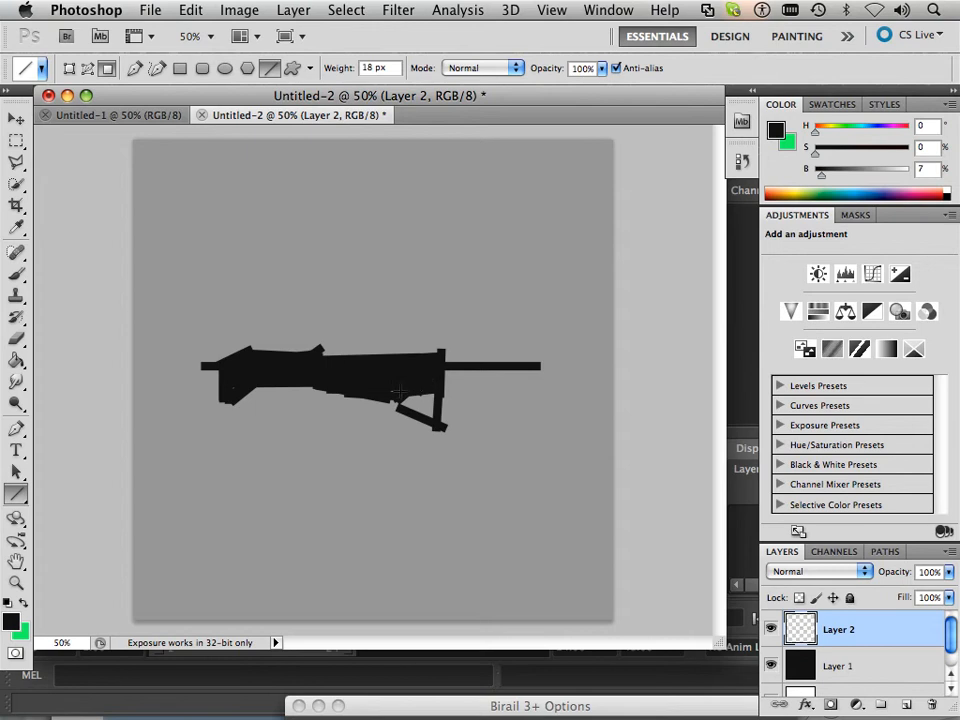
{"action": "left_click_drag", "start_coordinate": [403, 403], "coordinate": [426, 394]}
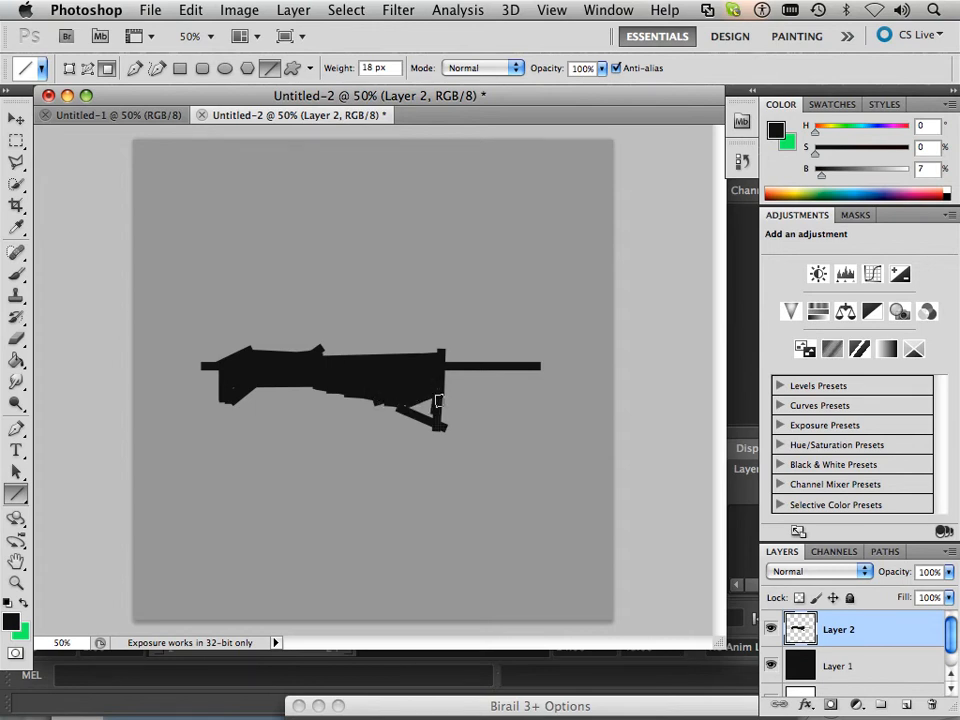
{"action": "mouse_move", "coordinate": [438, 420]}
{"action": "left_mouse_down"}
{"action": "mouse_move", "coordinate": [427, 393]}
{"action": "mouse_move", "coordinate": [379, 402]}
{"action": "mouse_move", "coordinate": [349, 394]}
{"action": "mouse_move", "coordinate": [441, 425]}
{"action": "left_mouse_up"}
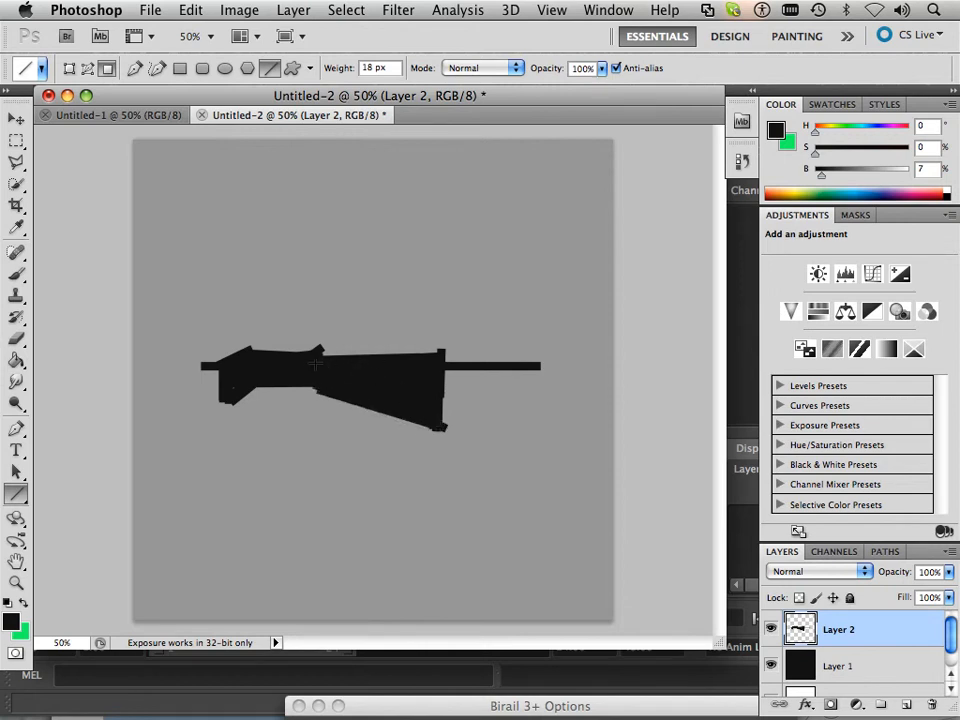
- Add two angled raised supports on top of the gun body and fill them solid
{"action": "mouse_move", "coordinate": [315, 364]}
{"action": "left_mouse_down"}
{"action": "mouse_move", "coordinate": [349, 322]}
{"action": "mouse_move", "coordinate": [364, 347]}
{"action": "mouse_move", "coordinate": [386, 356]}
{"action": "left_mouse_up"}
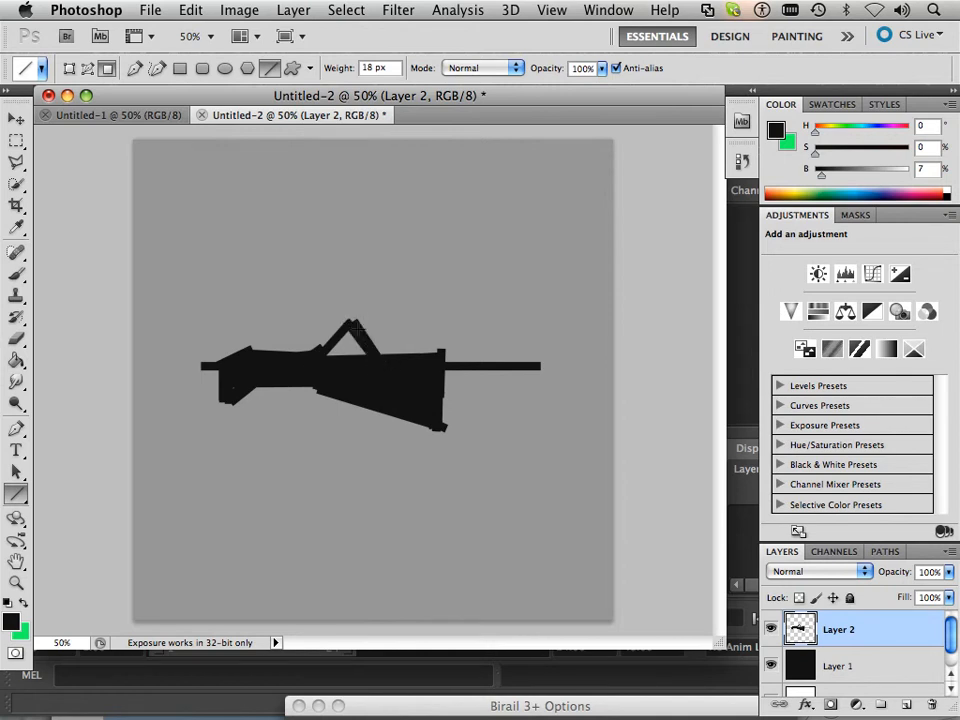
{"action": "mouse_move", "coordinate": [315, 348]}
{"action": "left_mouse_down"}
{"action": "mouse_move", "coordinate": [353, 322]}
{"action": "mouse_move", "coordinate": [425, 340]}
{"action": "mouse_move", "coordinate": [454, 318]}
{"action": "mouse_move", "coordinate": [453, 362]}
{"action": "left_mouse_up"}
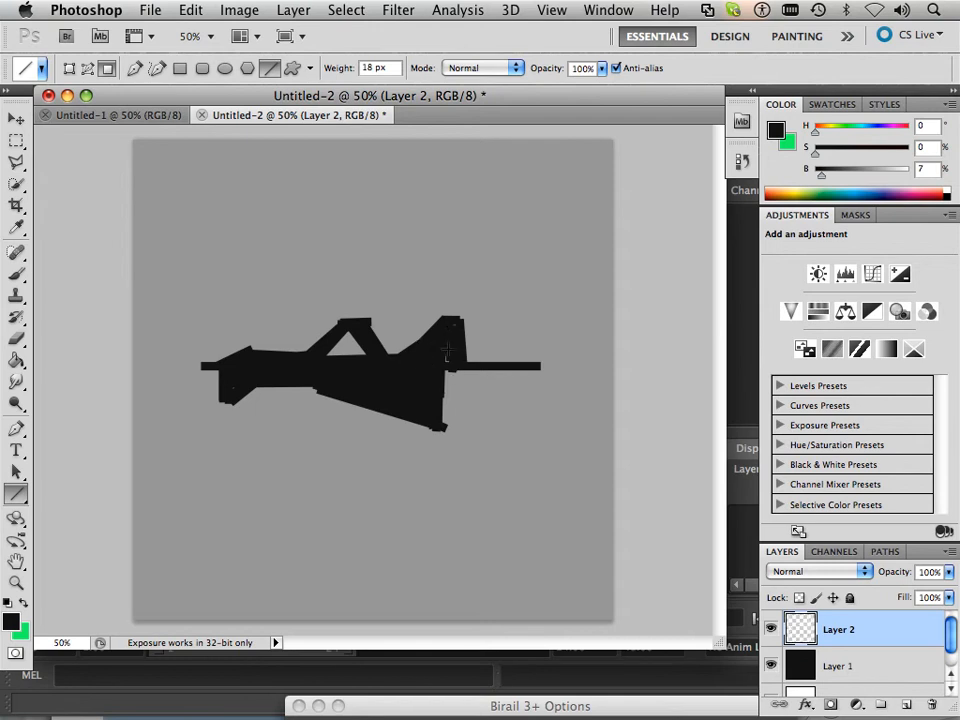
{"action": "mouse_move", "coordinate": [381, 362]}
{"action": "left_mouse_down"}
{"action": "mouse_move", "coordinate": [353, 334]}
{"action": "mouse_move", "coordinate": [348, 351]}
{"action": "mouse_move", "coordinate": [349, 328]}
{"action": "mouse_move", "coordinate": [320, 361]}
{"action": "mouse_move", "coordinate": [365, 353]}
{"action": "left_mouse_up"}
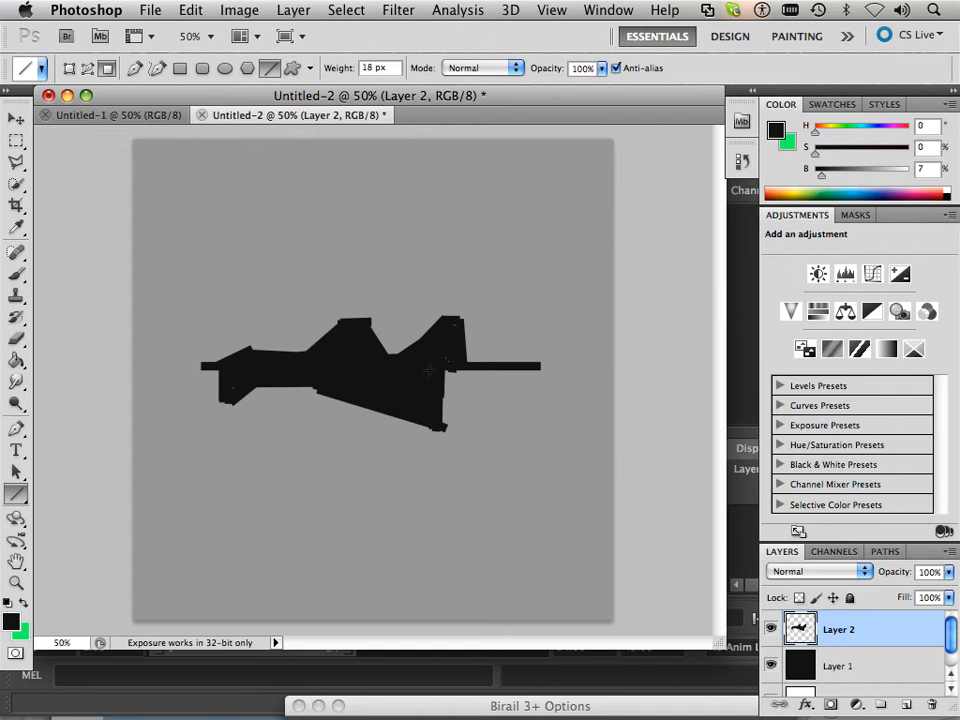
- Block in a solid flared buttstock at the rear of the gun and thicken the muzzle tip at the front
{"action": "mouse_move", "coordinate": [445, 363]}
{"action": "left_mouse_down"}
{"action": "mouse_move", "coordinate": [540, 352]}
{"action": "mouse_move", "coordinate": [510, 357]}
{"action": "mouse_move", "coordinate": [546, 378]}
{"action": "mouse_move", "coordinate": [540, 424]}
{"action": "mouse_move", "coordinate": [520, 398]}
{"action": "left_mouse_up"}
{"action": "mouse_move", "coordinate": [483, 386]}
{"action": "left_mouse_down"}
{"action": "mouse_move", "coordinate": [545, 360]}
{"action": "mouse_move", "coordinate": [530, 415]}
{"action": "mouse_move", "coordinate": [513, 372]}
{"action": "left_mouse_up"}
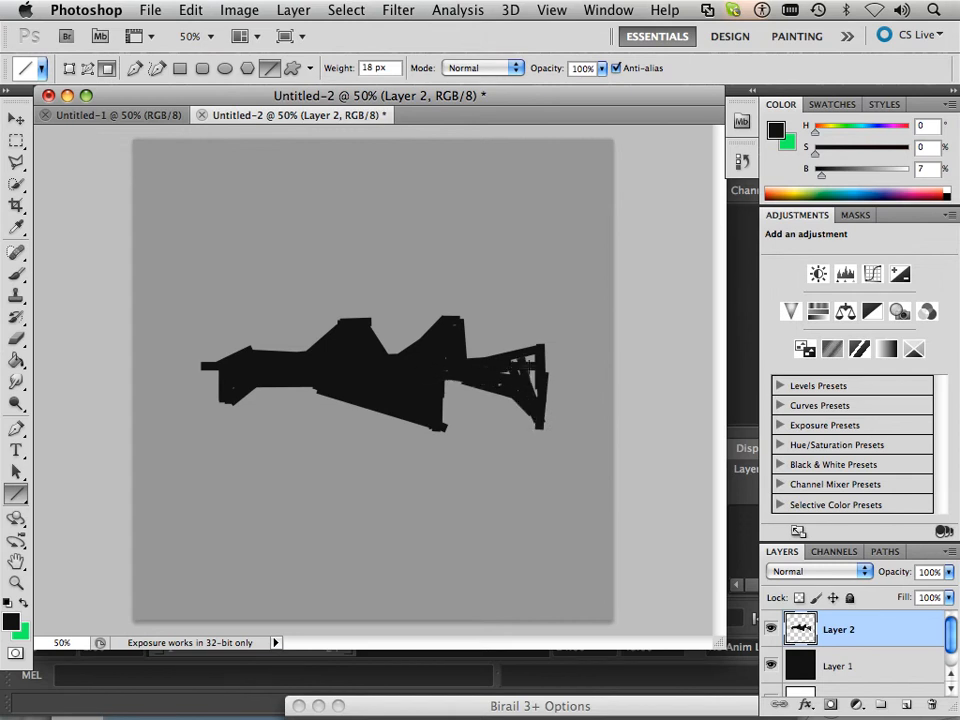
{"action": "mouse_move", "coordinate": [540, 420]}
{"action": "left_mouse_down"}
{"action": "mouse_move", "coordinate": [514, 368]}
{"action": "mouse_move", "coordinate": [488, 380]}
{"action": "mouse_move", "coordinate": [489, 390]}
{"action": "mouse_move", "coordinate": [437, 373]}
{"action": "left_mouse_up"}
{"action": "mouse_move", "coordinate": [211, 366]}
{"action": "left_mouse_down"}
{"action": "mouse_move", "coordinate": [224, 396]}
{"action": "mouse_move", "coordinate": [204, 370]}
{"action": "left_mouse_up"}
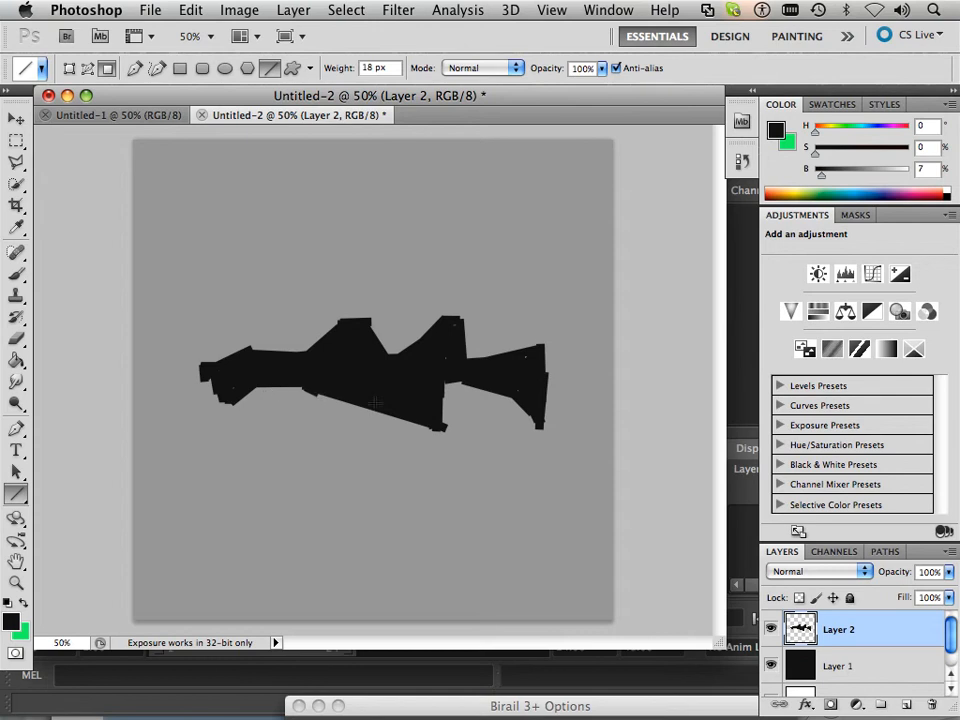
- Draw a thick horizontal scope across the two top supports with a small vertical piece near its rear end
{"action": "mouse_move", "coordinate": [311, 315]}
{"action": "left_mouse_down"}
{"action": "mouse_move", "coordinate": [494, 316]}
{"action": "mouse_move", "coordinate": [317, 308]}
{"action": "left_mouse_up"}
{"action": "left_click_drag", "start_coordinate": [478, 303], "coordinate": [318, 303]}
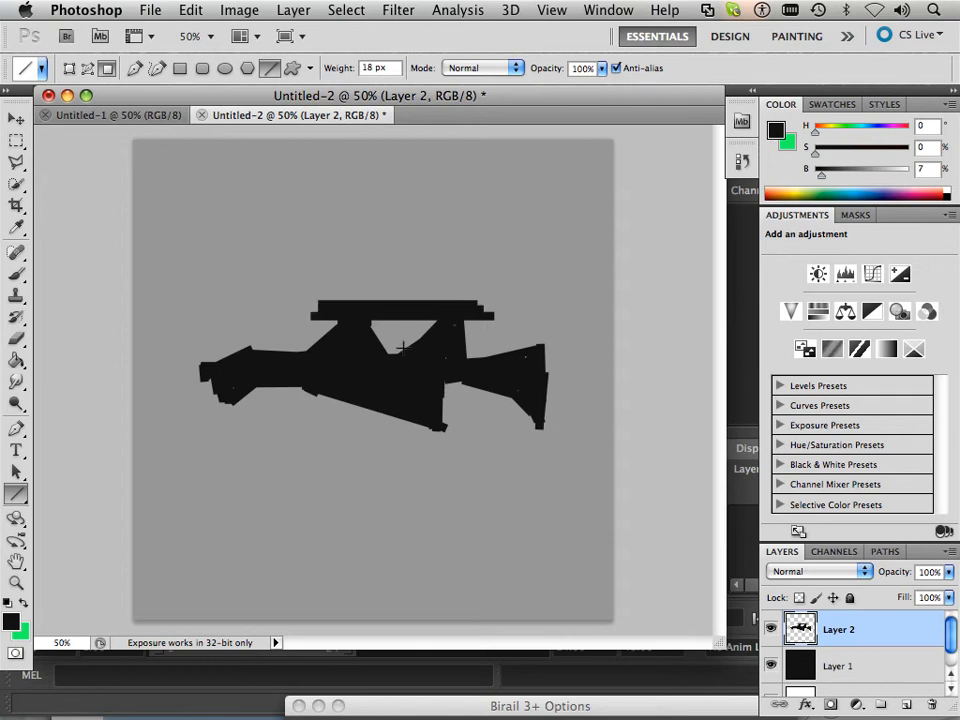
{"action": "left_click", "coordinate": [471, 298]}
- Draw a solid magazine slanting down and forward from beneath the front of the gun body
{"action": "mouse_move", "coordinate": [352, 421]}
{"action": "left_mouse_down"}
{"action": "mouse_move", "coordinate": [355, 407]}
{"action": "mouse_move", "coordinate": [355, 415]}
{"action": "left_mouse_up"}
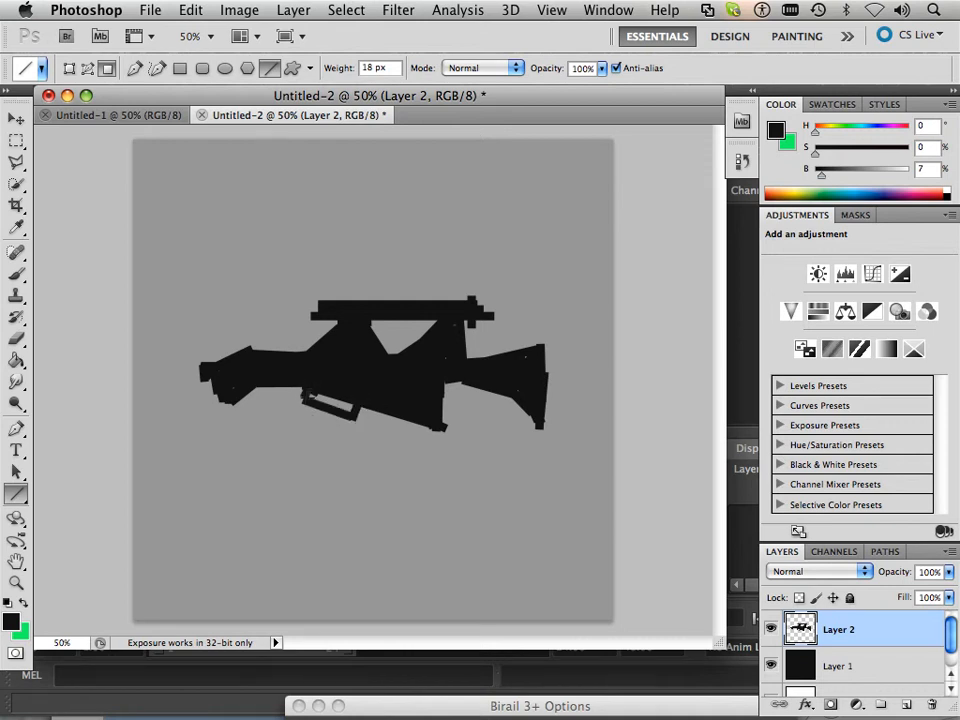
{"action": "mouse_move", "coordinate": [305, 391]}
{"action": "left_mouse_down"}
{"action": "mouse_move", "coordinate": [362, 400]}
{"action": "mouse_move", "coordinate": [355, 412]}
{"action": "mouse_move", "coordinate": [320, 396]}
{"action": "mouse_move", "coordinate": [317, 467]}
{"action": "left_mouse_up"}
{"action": "key", "text": "super+z"}
{"action": "left_click_drag", "start_coordinate": [346, 411], "coordinate": [325, 473]}
{"action": "left_click_drag", "start_coordinate": [313, 406], "coordinate": [312, 461]}
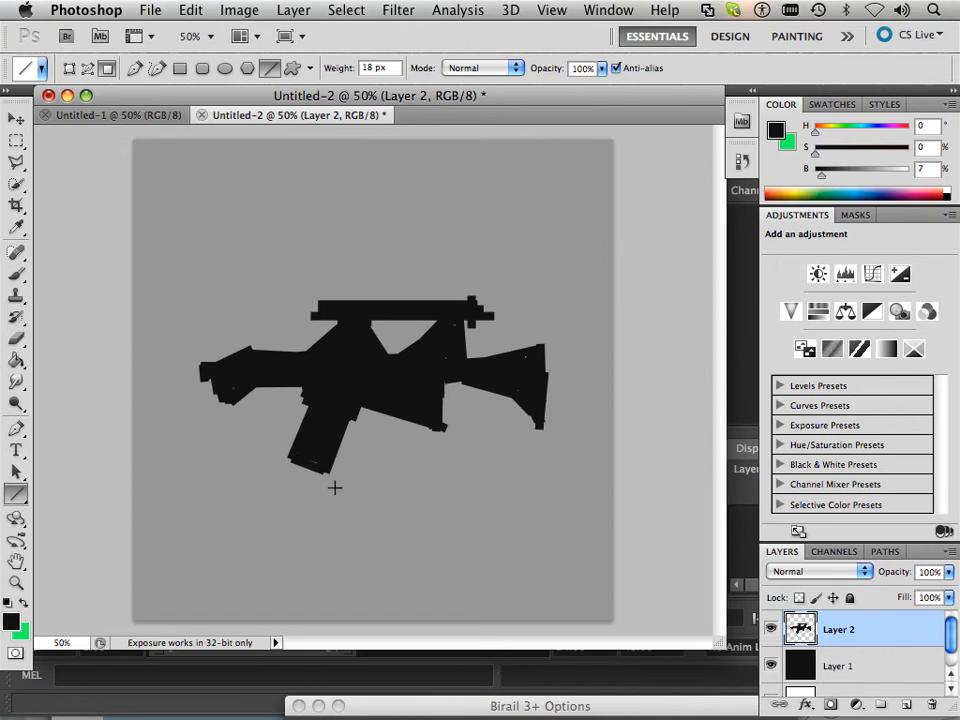
- Erase a rounded opening in the lower rear of the gun body with the 15 px Eraser to form the trigger guard
{"action": "left_click", "coordinate": [20, 340]}
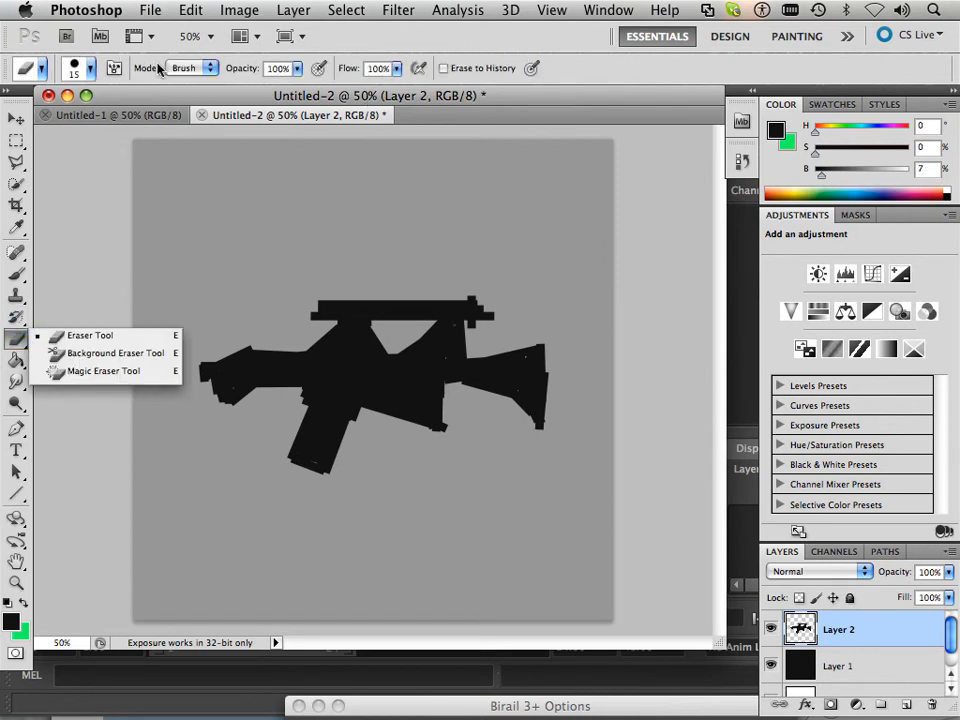
{"action": "left_click", "coordinate": [68, 50]}
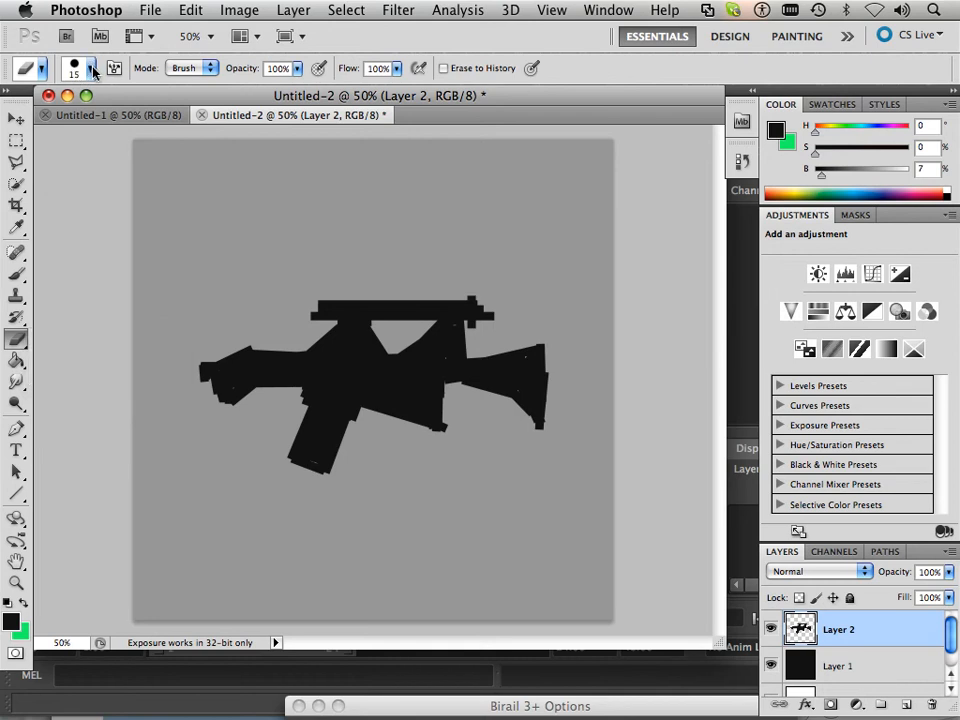
{"action": "left_click", "coordinate": [93, 72]}
{"action": "left_click", "coordinate": [93, 72]}
{"action": "left_click", "coordinate": [16, 493]}
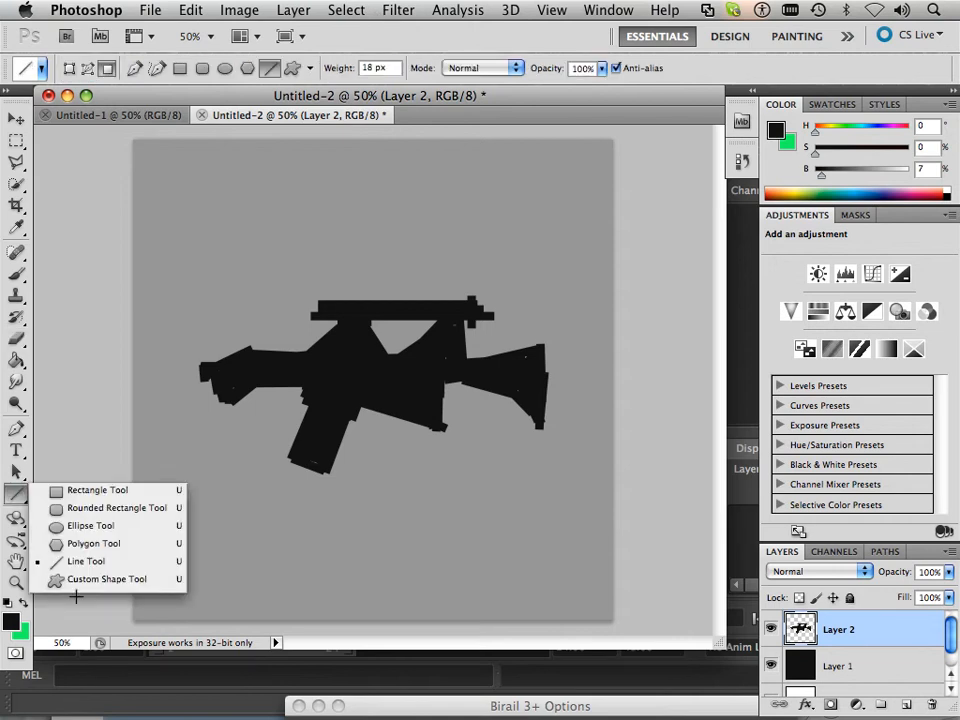
{"action": "left_click", "coordinate": [421, 392]}
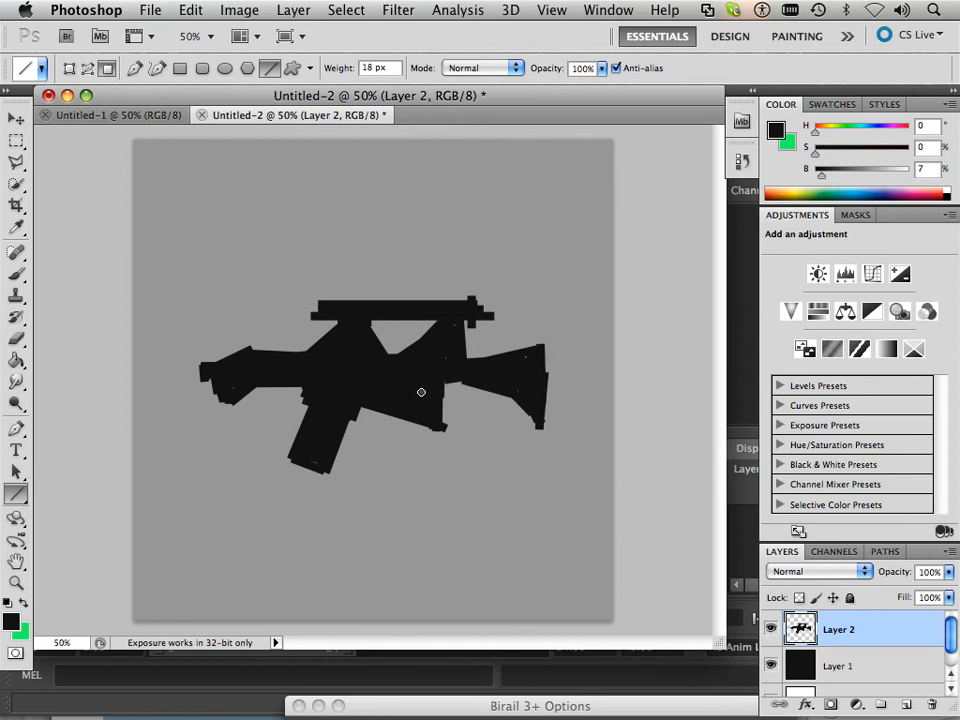
{"action": "mouse_move", "coordinate": [419, 393]}
{"action": "left_mouse_down"}
{"action": "mouse_move", "coordinate": [403, 398]}
{"action": "mouse_move", "coordinate": [412, 403]}
{"action": "mouse_move", "coordinate": [397, 391]}
{"action": "mouse_move", "coordinate": [418, 389]}
{"action": "mouse_move", "coordinate": [410, 404]}
{"action": "mouse_move", "coordinate": [404, 398]}
{"action": "mouse_move", "coordinate": [420, 395]}
{"action": "left_mouse_up"}
{"action": "left_click_drag", "start_coordinate": [397, 385], "coordinate": [390, 400]}
- Reduce the Brush size to 15 px and paint a small trigger inside the trigger guard opening
{"action": "left_click", "coordinate": [18, 278]}
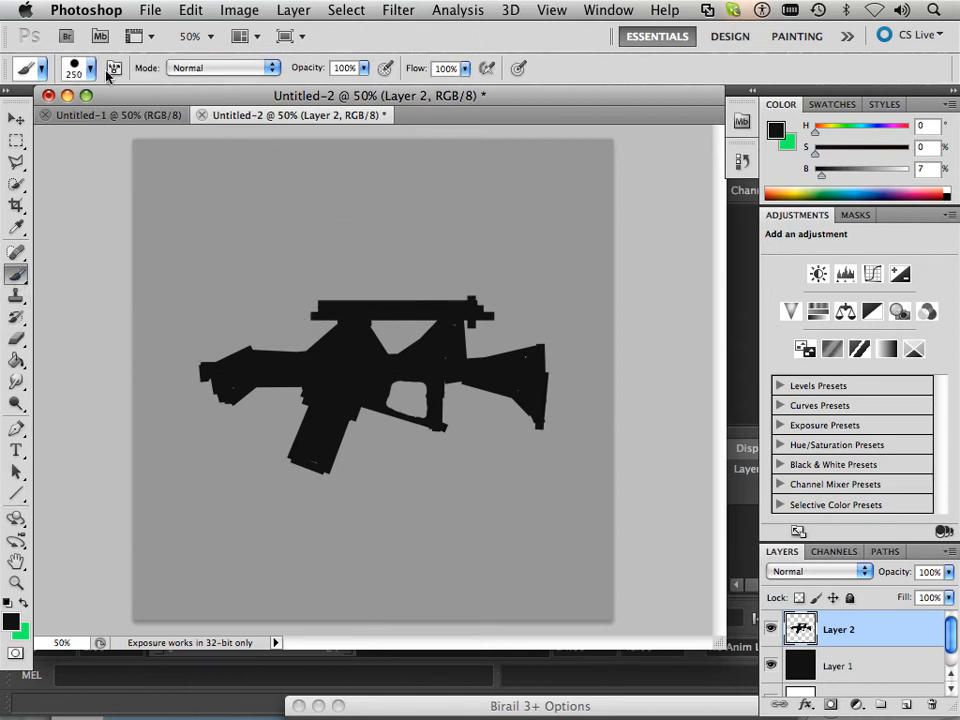
{"action": "scroll", "coordinate": [340, 337], "scroll_direction": "down", "scroll_amount": 2}
{"action": "scroll", "coordinate": [340, 336], "scroll_direction": "down", "scroll_amount": 5}
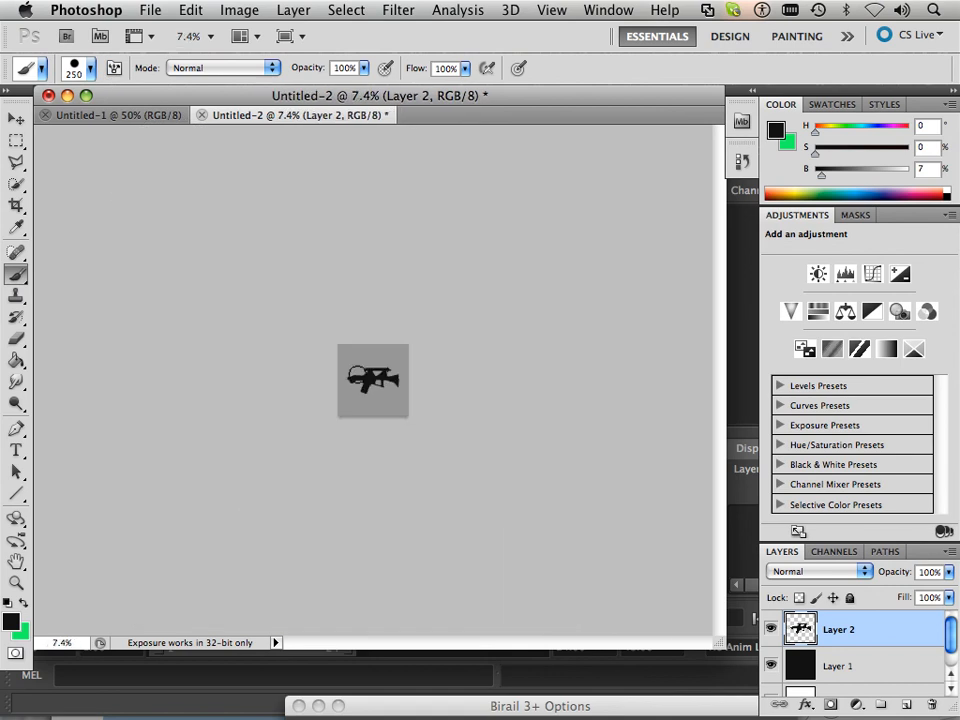
{"action": "scroll", "coordinate": [340, 336], "scroll_direction": "up", "scroll_amount": 6}
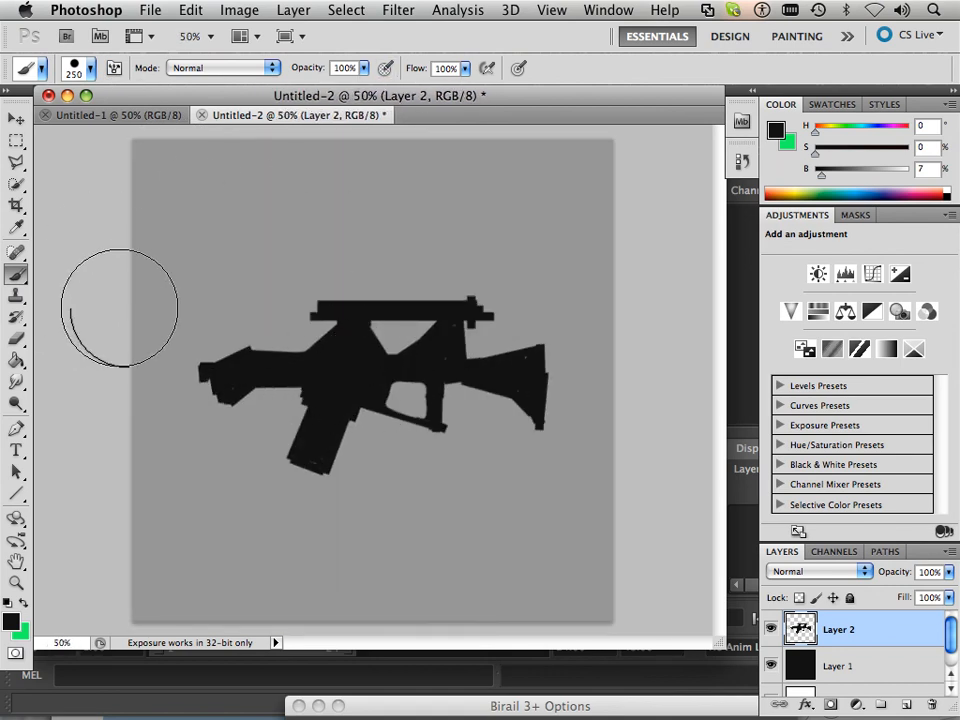
{"action": "key", "text": "bracketleft"}
{"action": "key", "text": "bracketleft"}
{"action": "key", "text": "bracketleft"}
{"action": "key", "text": "bracketleft"}
{"action": "key", "text": "bracketleft"}
{"action": "key", "text": "bracketleft"}
{"action": "key", "text": "bracketleft"}
{"action": "key", "text": "bracketleft"}
{"action": "key", "text": "bracketleft"}
{"action": "key", "text": "bracketleft"}
{"action": "key", "text": "bracketleft"}
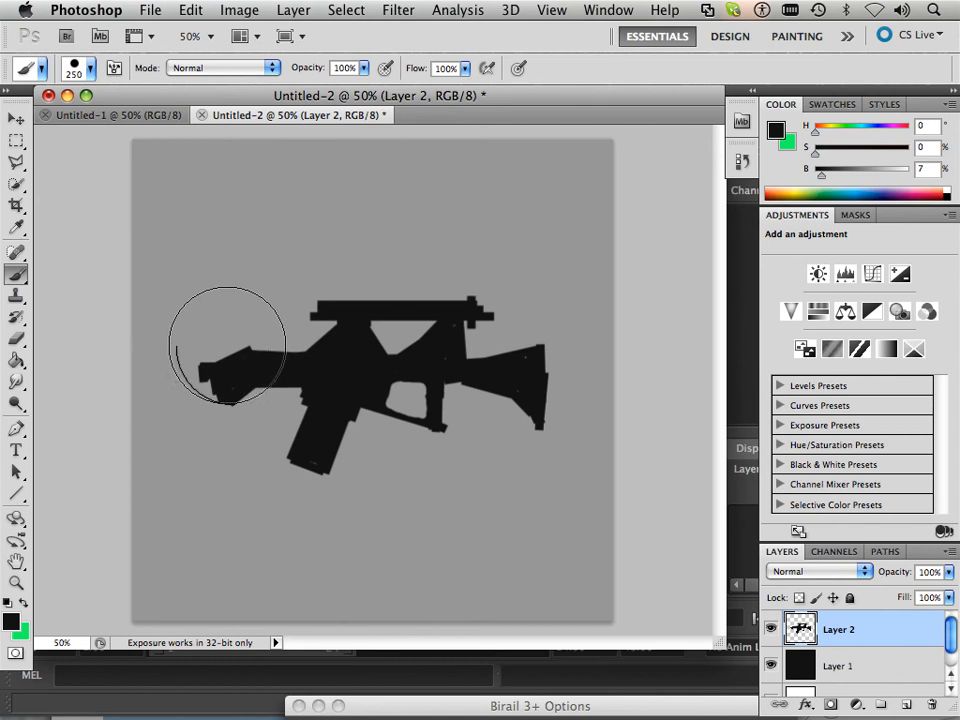
{"action": "key", "text": "bracketleft"}
{"action": "key", "text": "bracketleft"}
{"action": "key", "text": "bracketleft"}
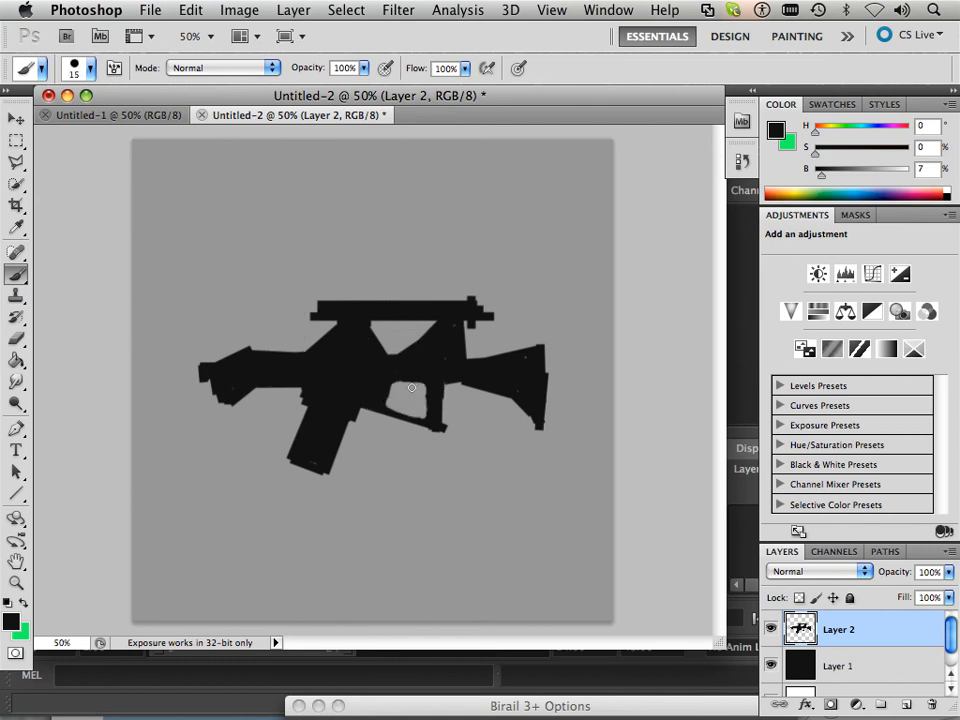
{"action": "left_click", "coordinate": [410, 388]}
- Reduce the tip size to 10 px and trim the overhanging bits off both ends of the scope
{"action": "key", "text": "bracketleft"}
{"action": "left_click_drag", "start_coordinate": [481, 330], "coordinate": [478, 300]}
{"action": "left_click_drag", "start_coordinate": [311, 321], "coordinate": [302, 319]}
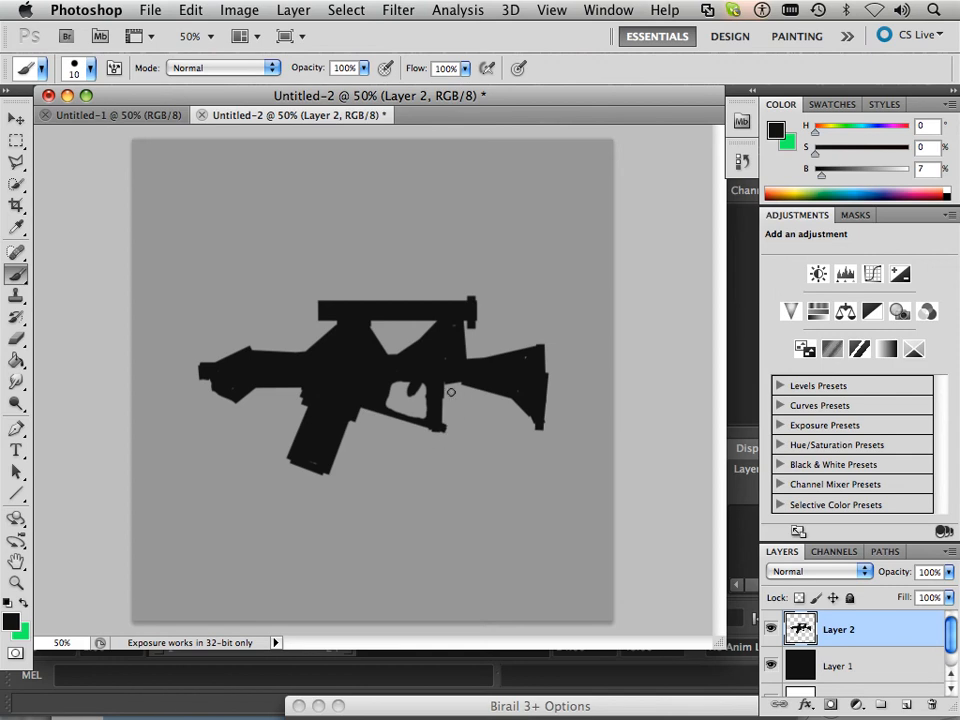
- Trim the buttstock's rear edge to a straight vertical line and clean up its lower corner, undoing stray strokes
{"action": "key", "text": "super+z"}
{"action": "key", "text": "super+z"}
{"action": "left_click", "coordinate": [548, 350], "text": "shift"}
{"action": "left_click_drag", "start_coordinate": [528, 420], "coordinate": [536, 431]}
{"action": "key", "text": "super+z"}
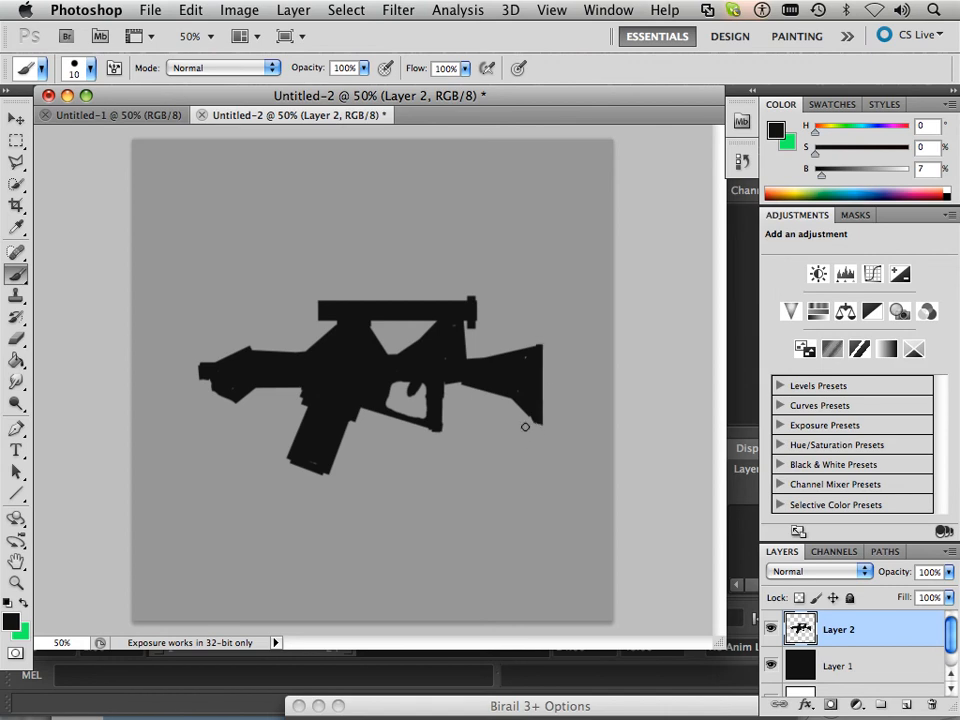